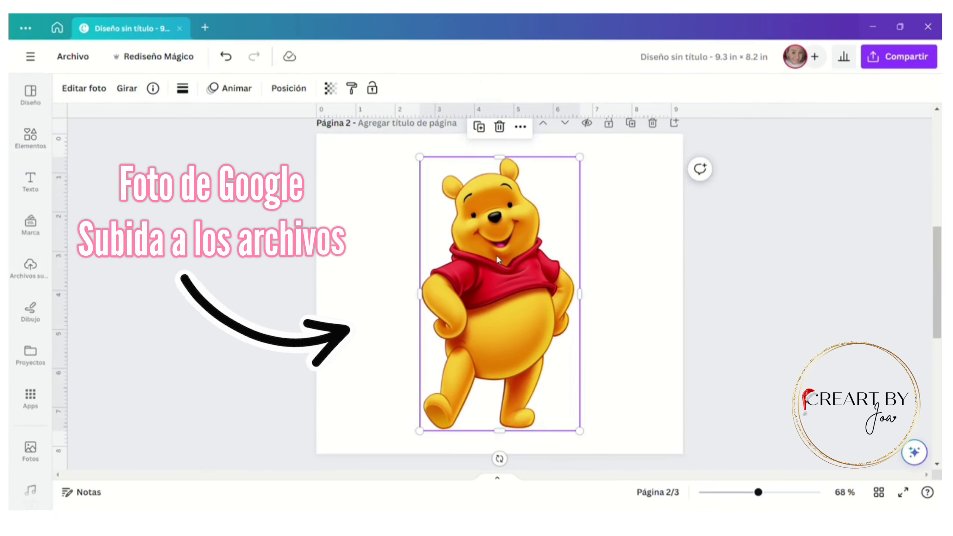
Duplicate the Pooh image, enlarge the copy on the page's left side and set its transparency to 22
drag(496, 255, 372, 275)
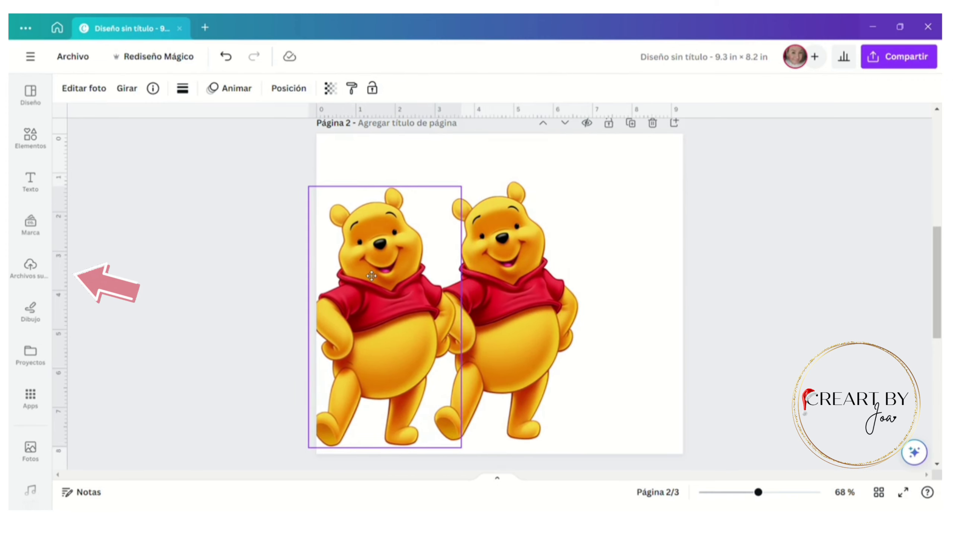
drag(461, 186, 482, 124)
click(330, 88)
drag(330, 137, 243, 145)
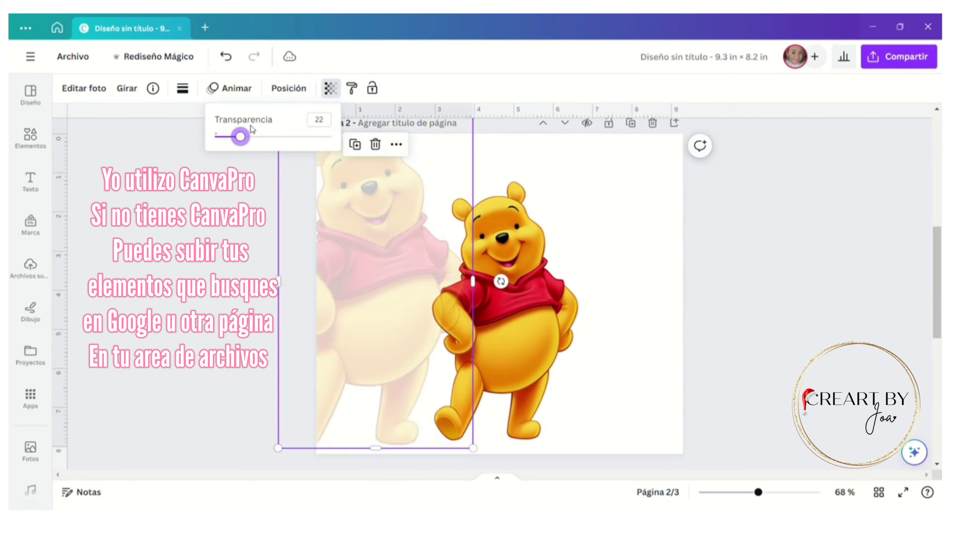
Send the faded Pooh behind the solid one and shift it inward to about 0.32 in across and 0.28 in down
click(289, 88)
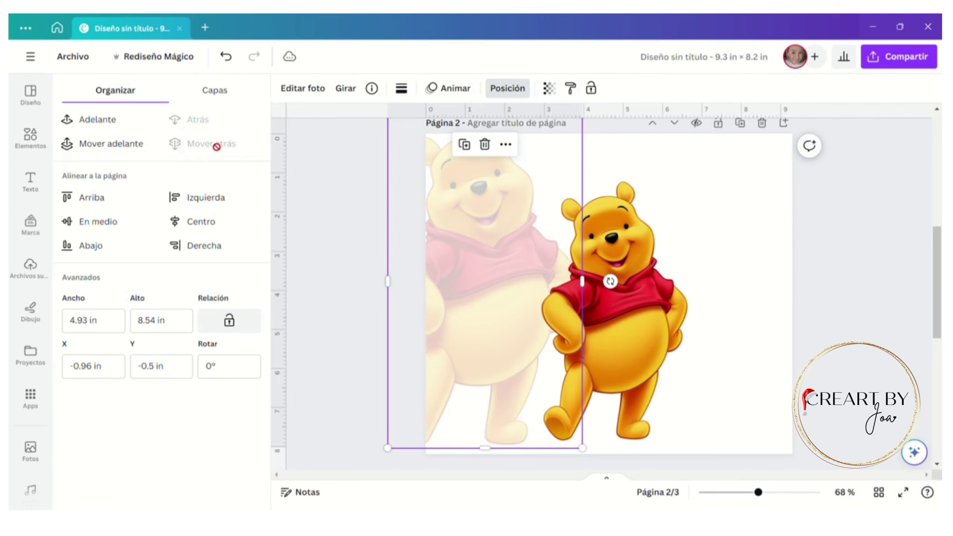
key(Escape)
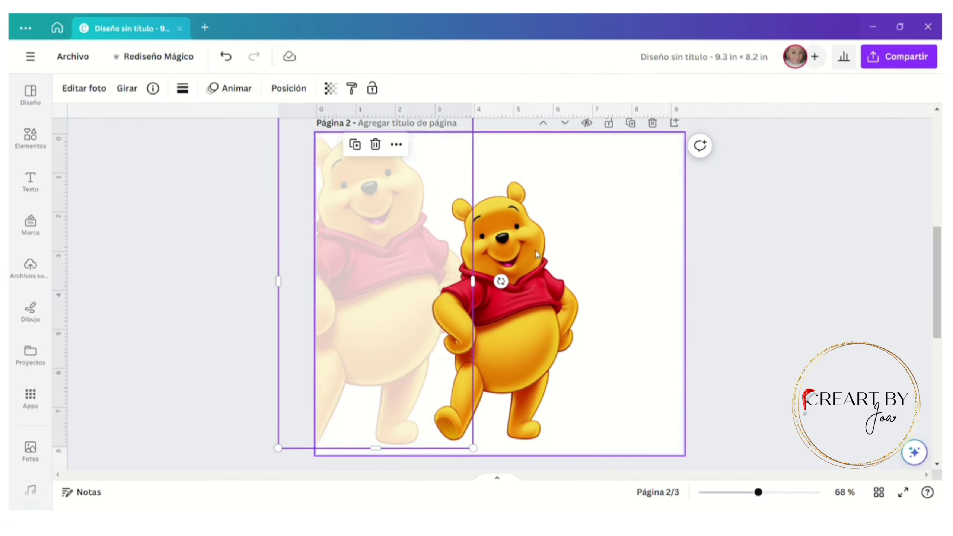
drag(362, 283, 396, 292)
Add the horizontal gold glitter border along the page's lower edge, about 9.78 by 2.64 in, and send it to the back
click(31, 137)
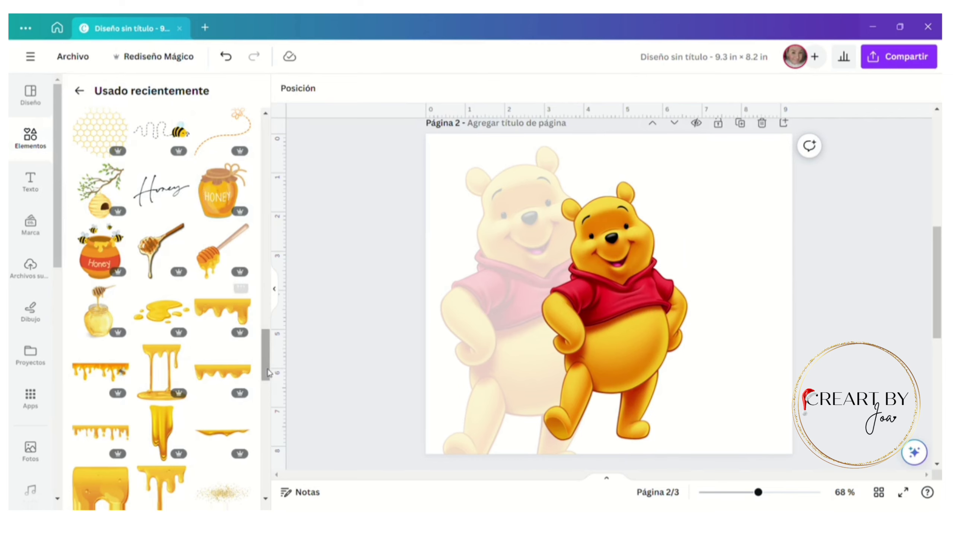
scroll(265, 348, up, 1)
drag(266, 348, 265, 294)
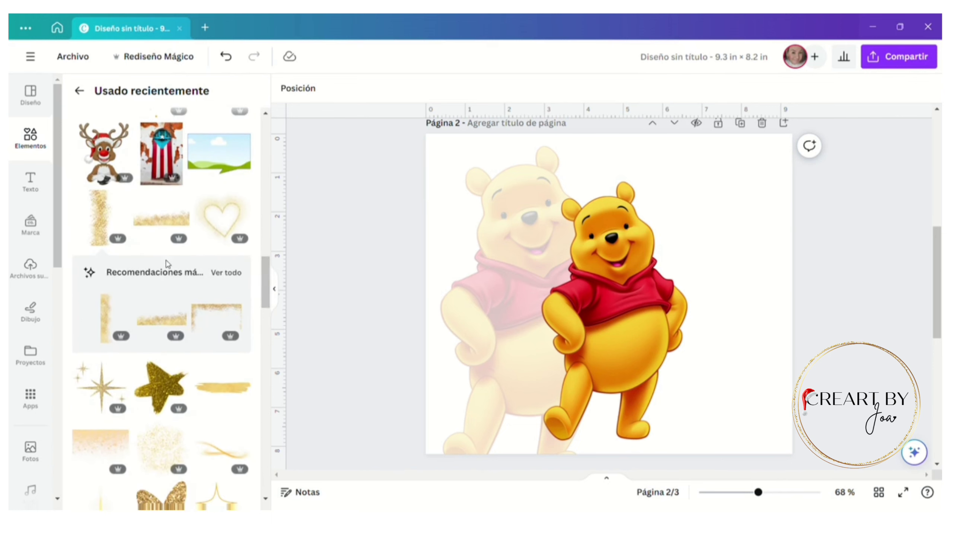
click(169, 232)
drag(662, 318, 654, 432)
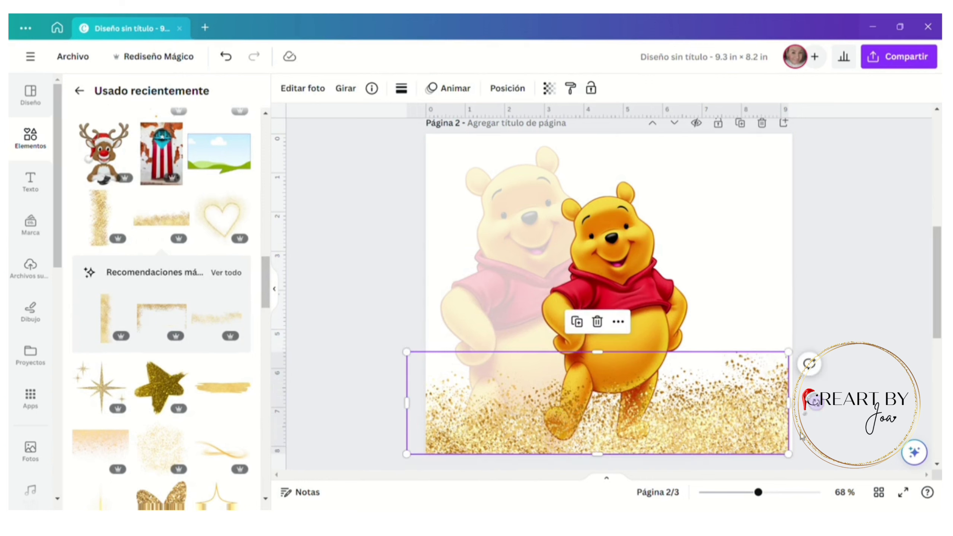
drag(799, 456, 794, 455)
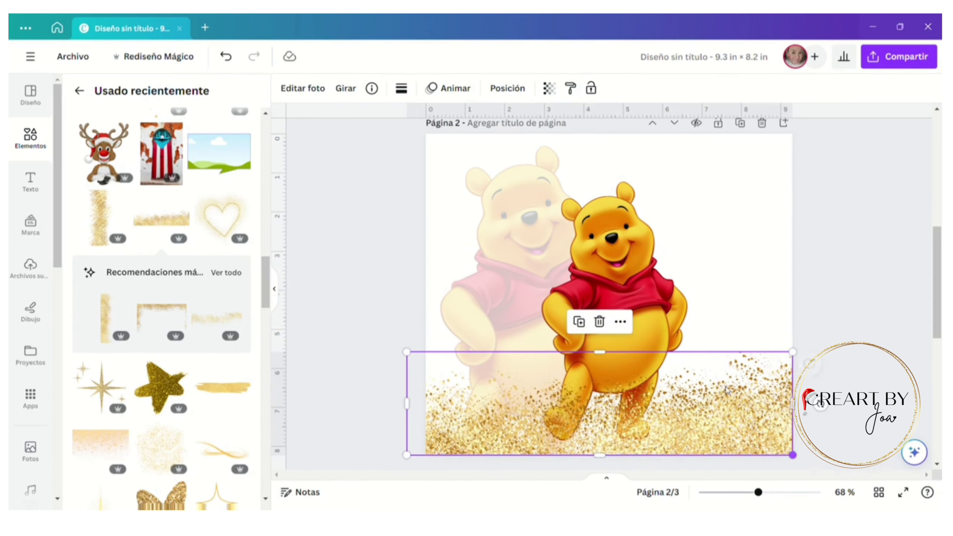
click(507, 89)
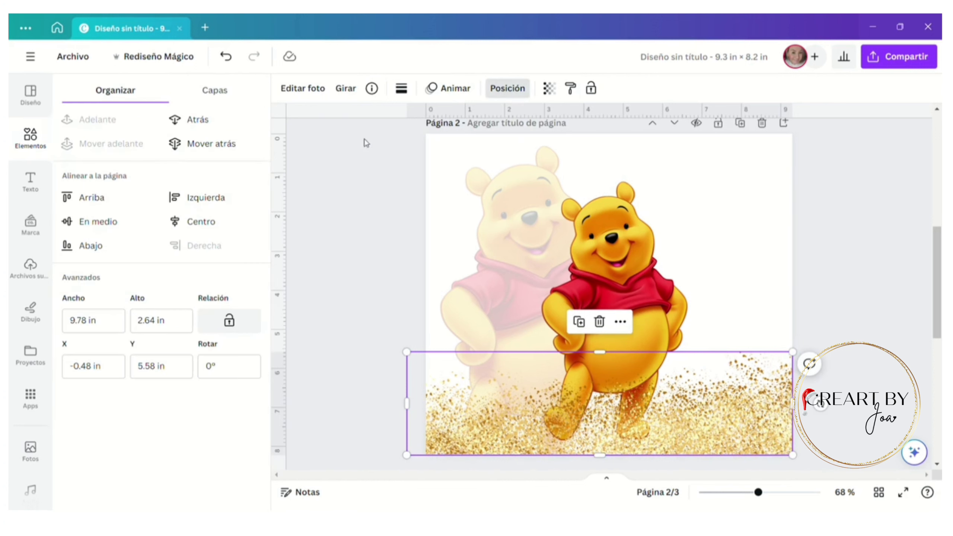
click(212, 144)
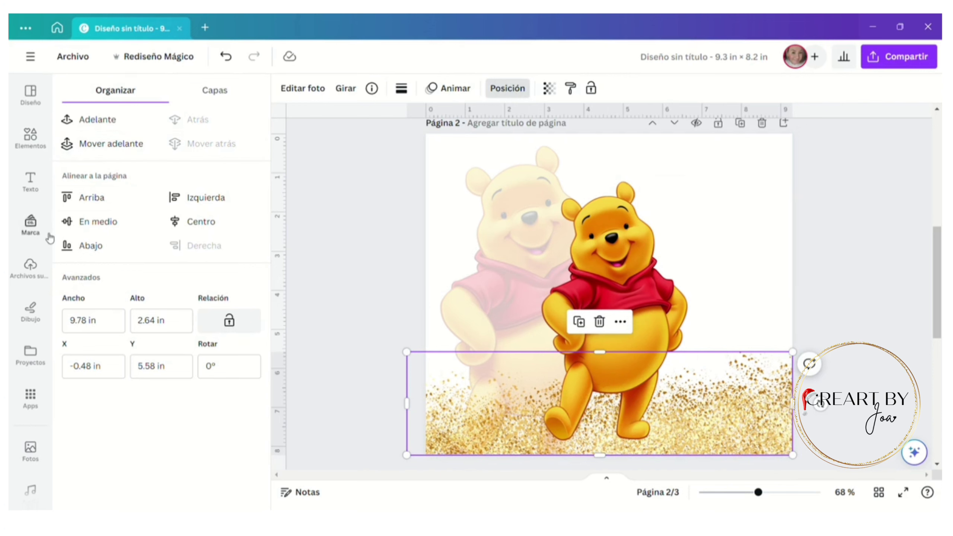
Add the vertical gold glitter strip, rotate it 90° and place it across the lower left of the page
click(38, 146)
click(42, 149)
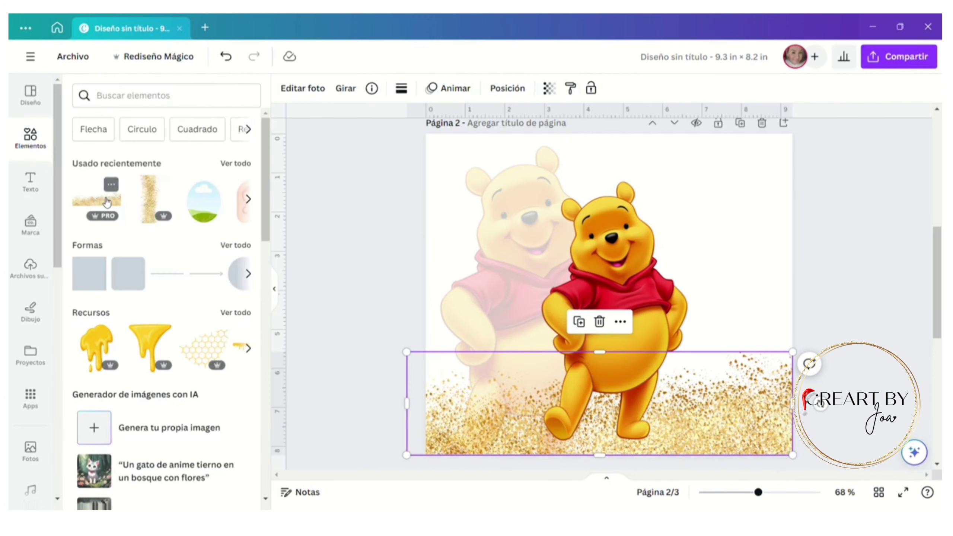
click(151, 201)
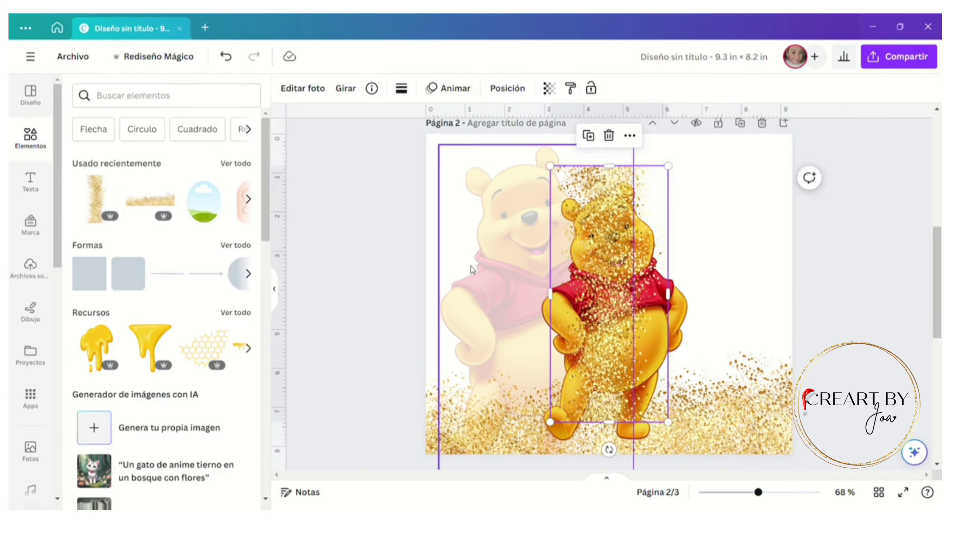
drag(638, 312, 628, 313)
drag(600, 450, 467, 305)
drag(646, 301, 598, 380)
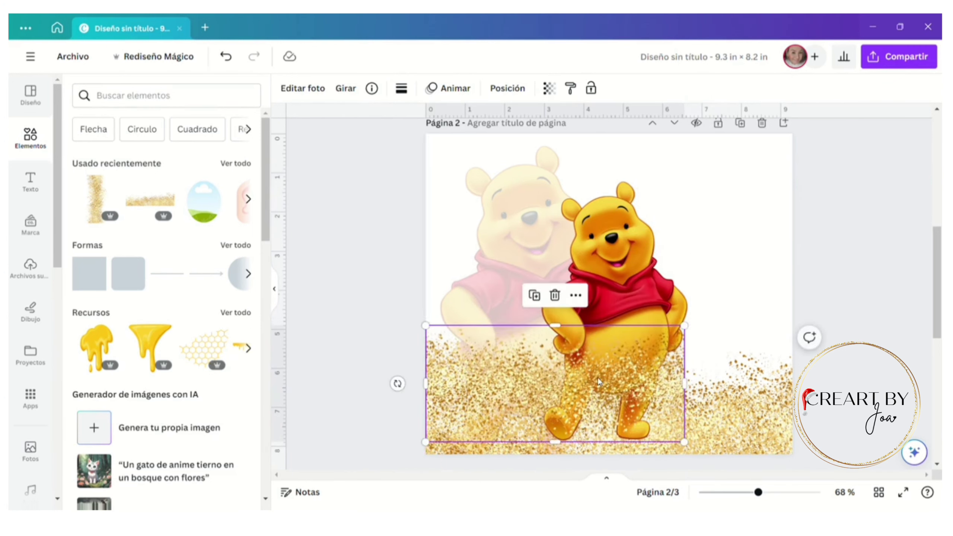
drag(603, 371, 606, 365)
Duplicate the rotated glitter strip, place the copy at the page's right edge, and send the left strip to the back
click(535, 289)
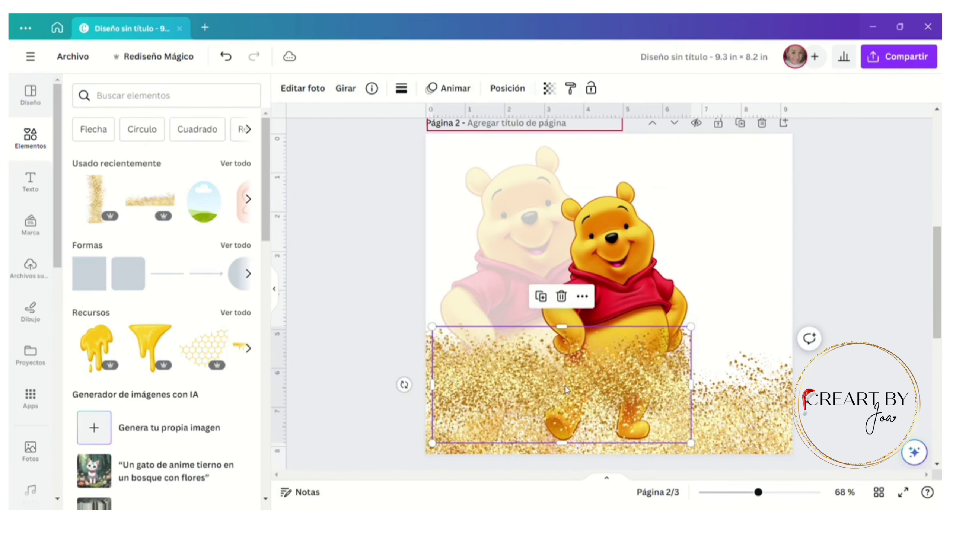
drag(560, 385, 822, 378)
click(503, 377)
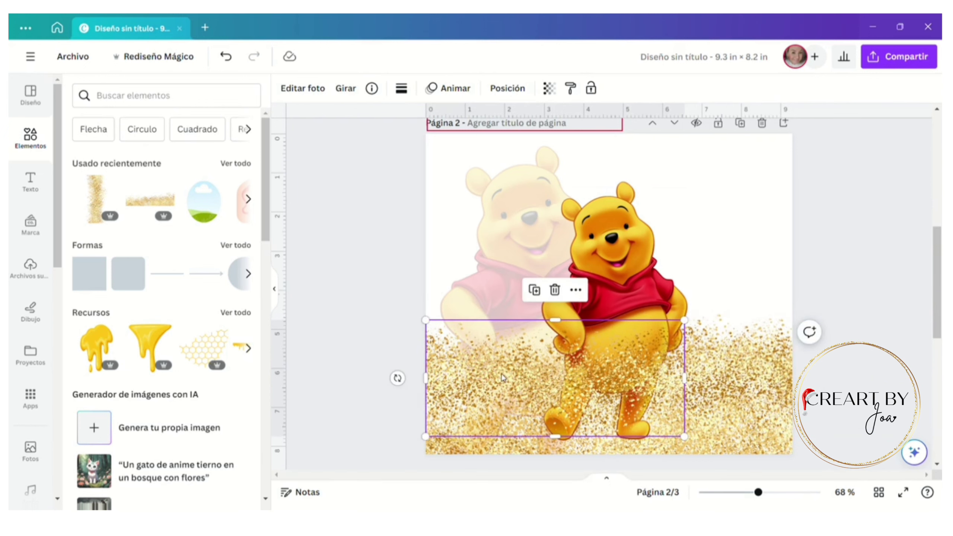
click(509, 88)
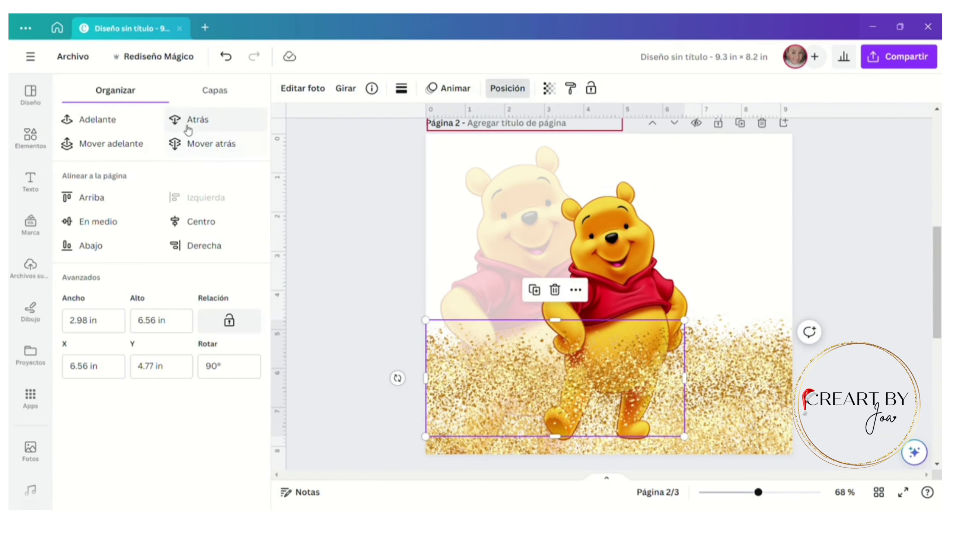
click(191, 144)
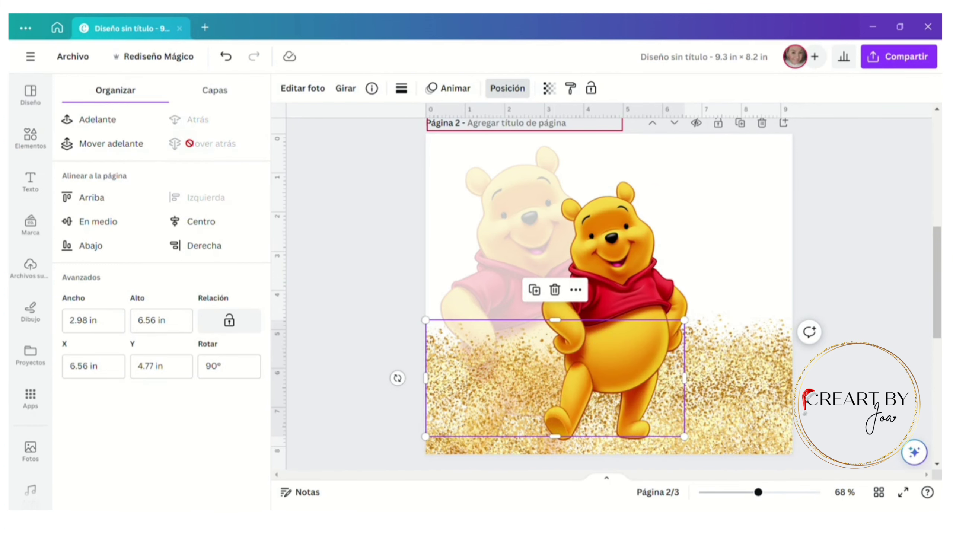
Add the Dripping Honey Illustration, about 5.63 by 2.61 in, along the page's upper edge and duplicate it to span the full width
click(395, 377)
scroll(142, 220, down, 2)
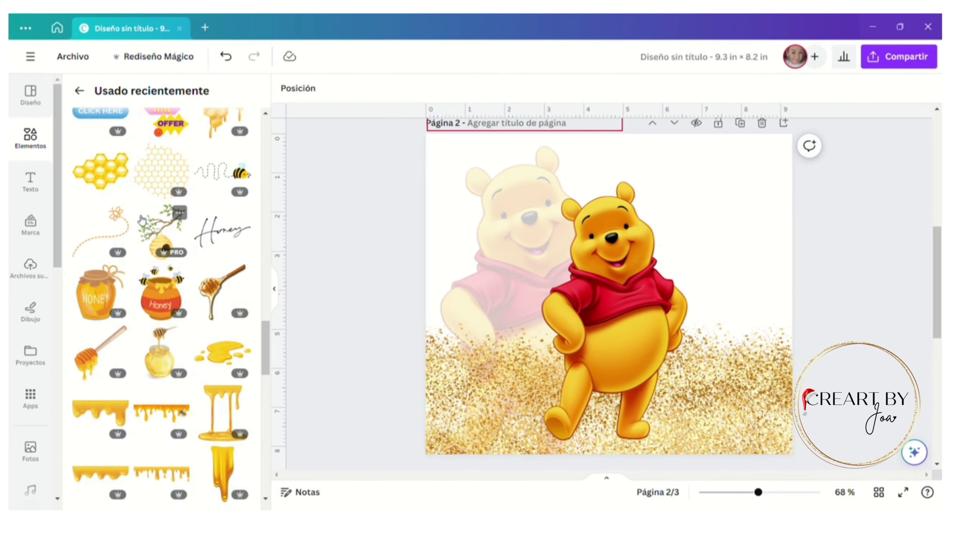
scroll(142, 232, up, 5)
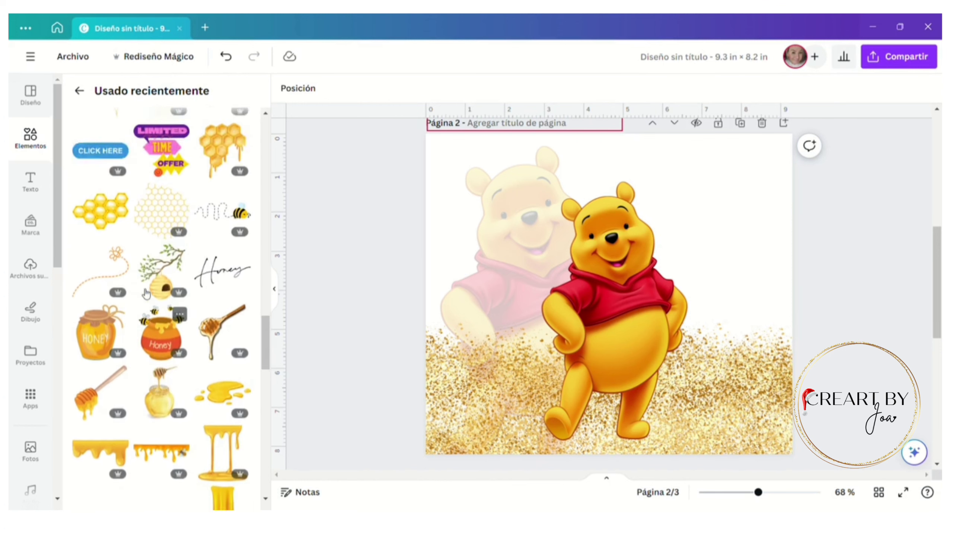
scroll(148, 291, up, 3)
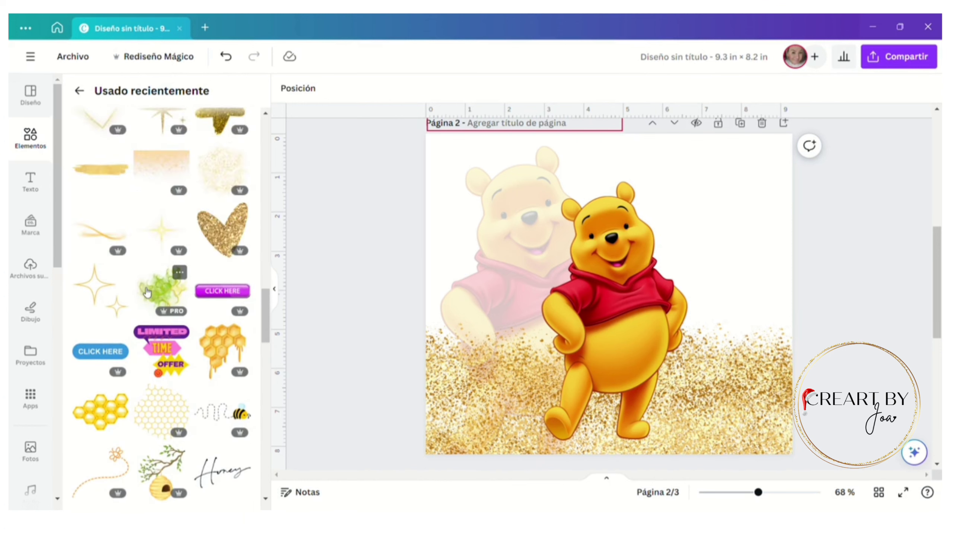
scroll(154, 289, down, 10)
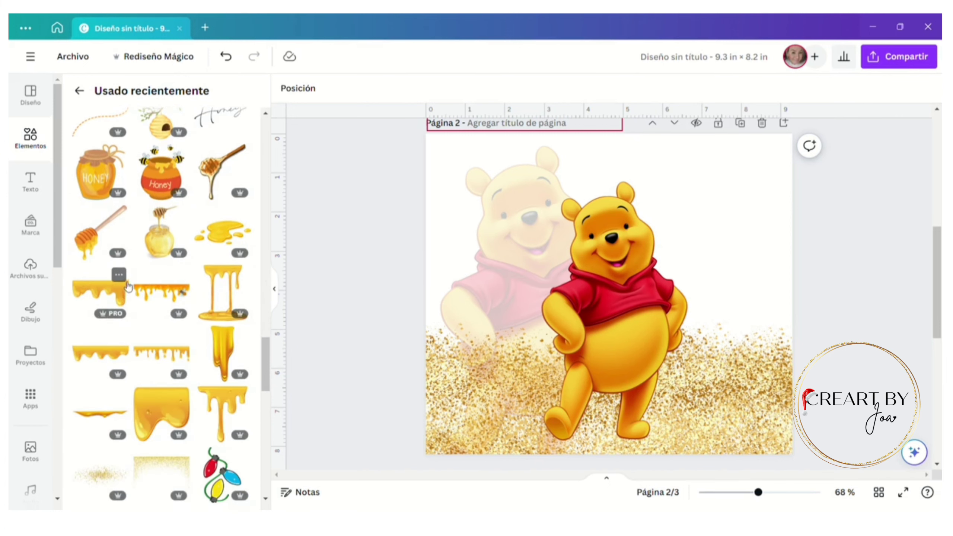
click(120, 277)
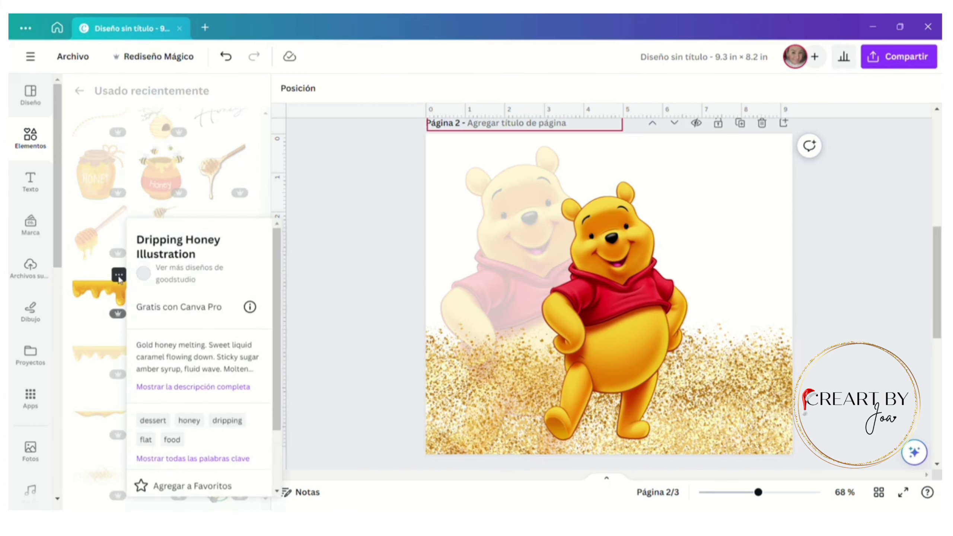
click(100, 285)
click(101, 289)
drag(648, 276, 765, 172)
click(518, 268)
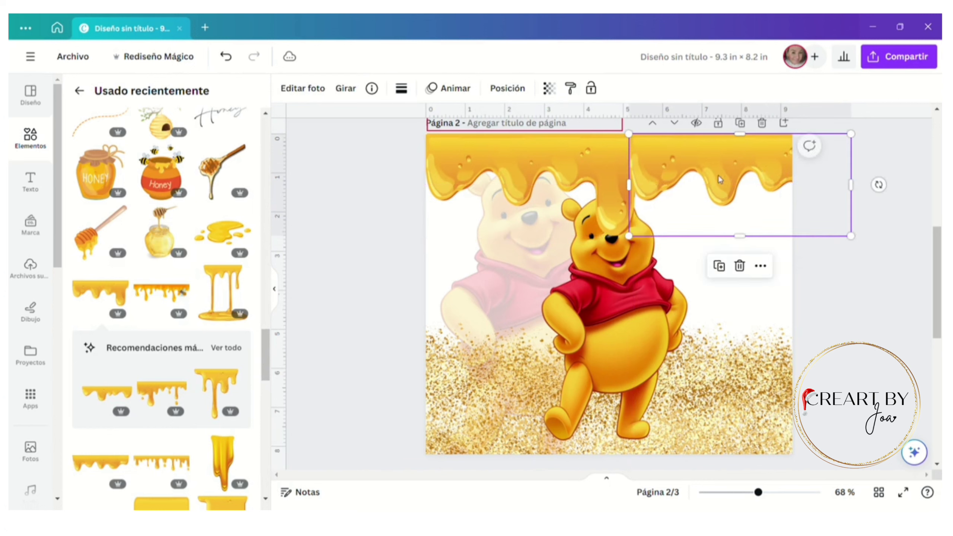
Send the left honey drip to the back, and then send the faded Pooh behind it
click(560, 175)
click(508, 89)
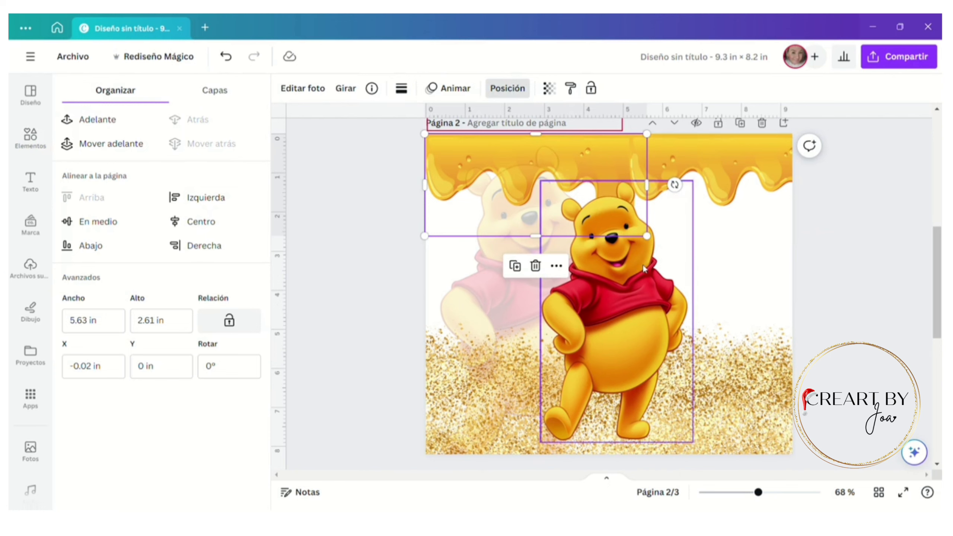
click(481, 303)
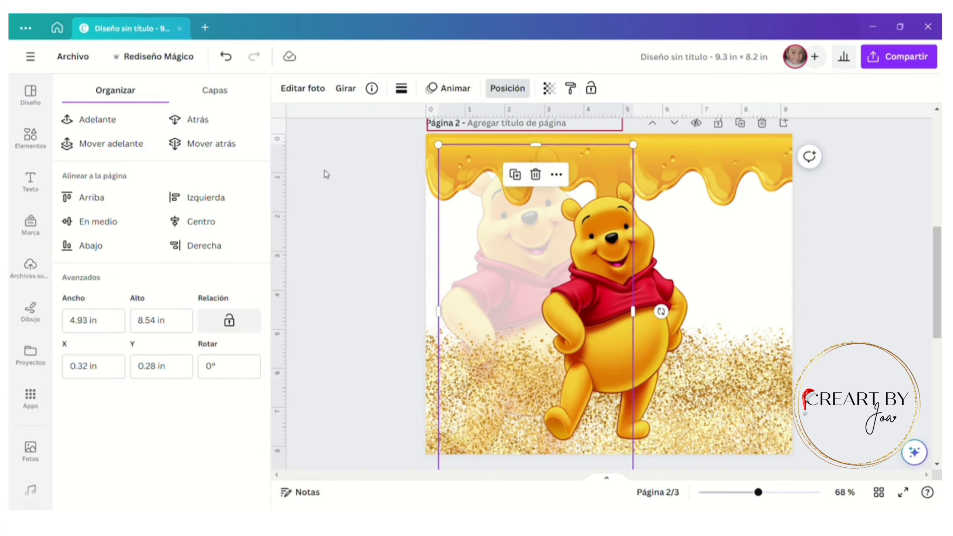
click(221, 147)
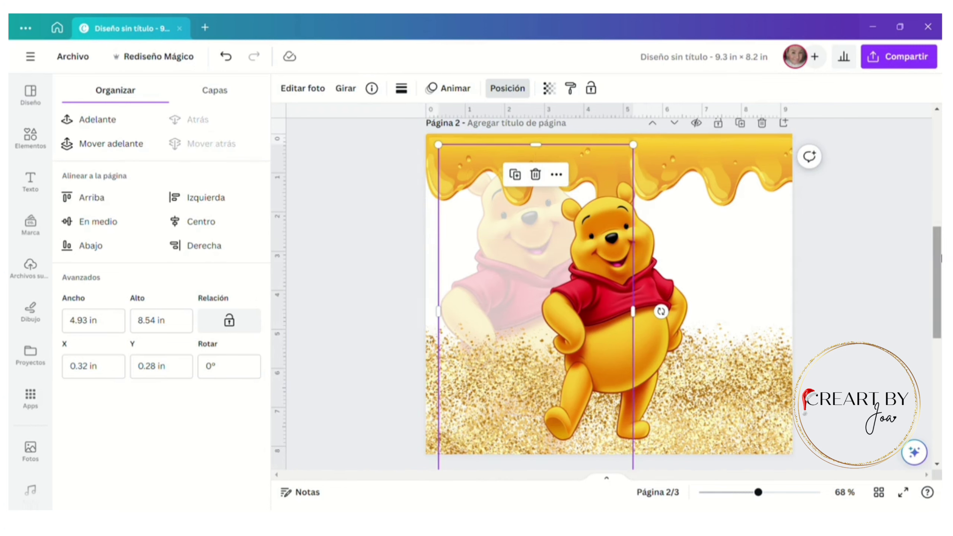
click(896, 248)
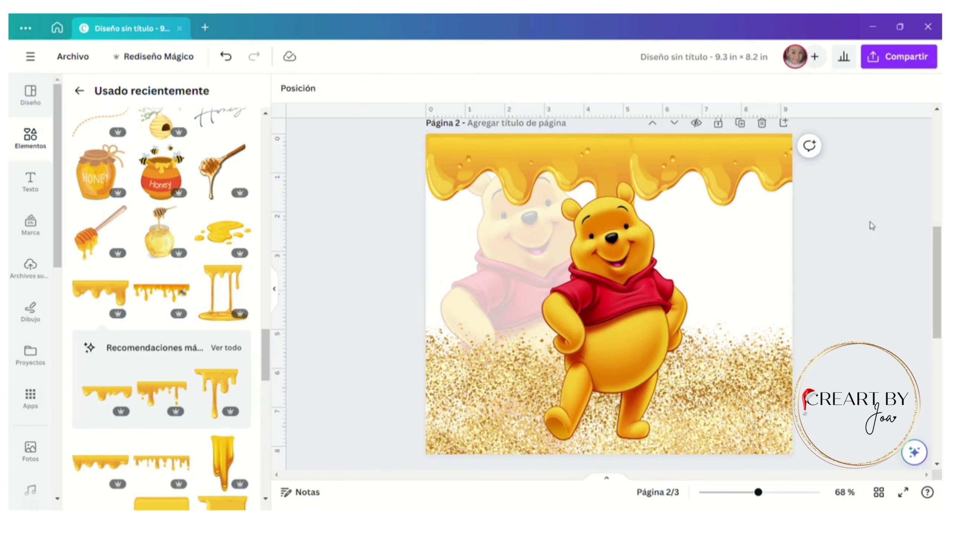
Enlarge the faded Pooh slightly and align its frame with the page's upper edge behind the honey drip
drag(499, 270, 492, 271)
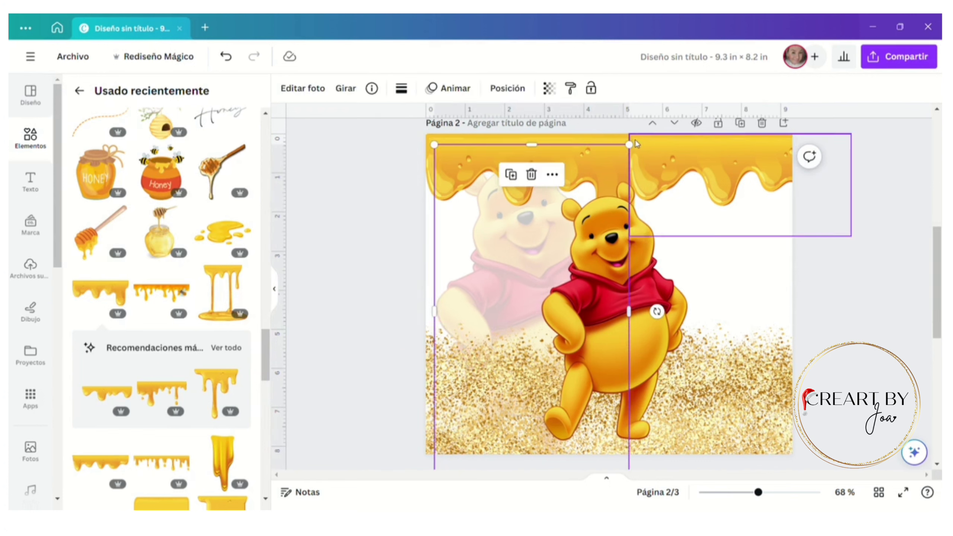
drag(629, 144, 673, 121)
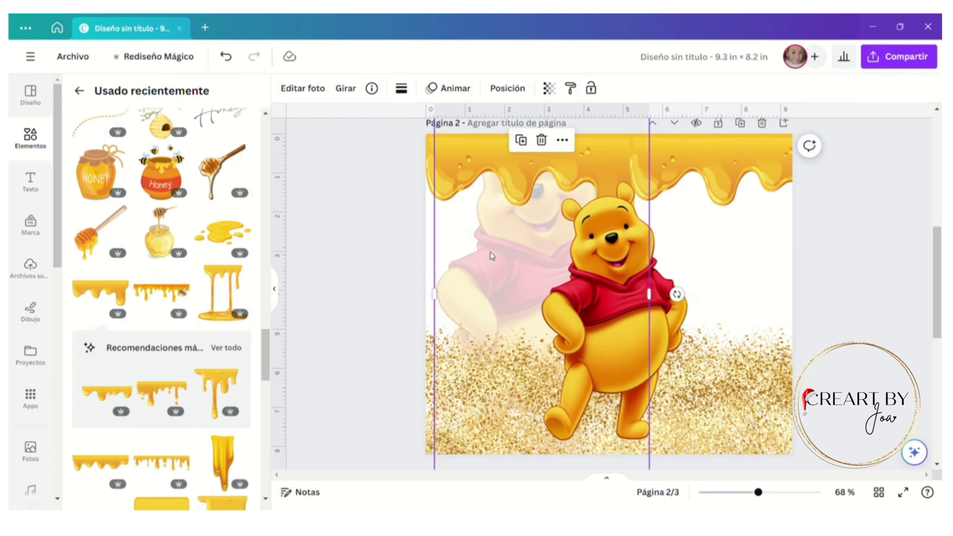
drag(491, 256, 497, 303)
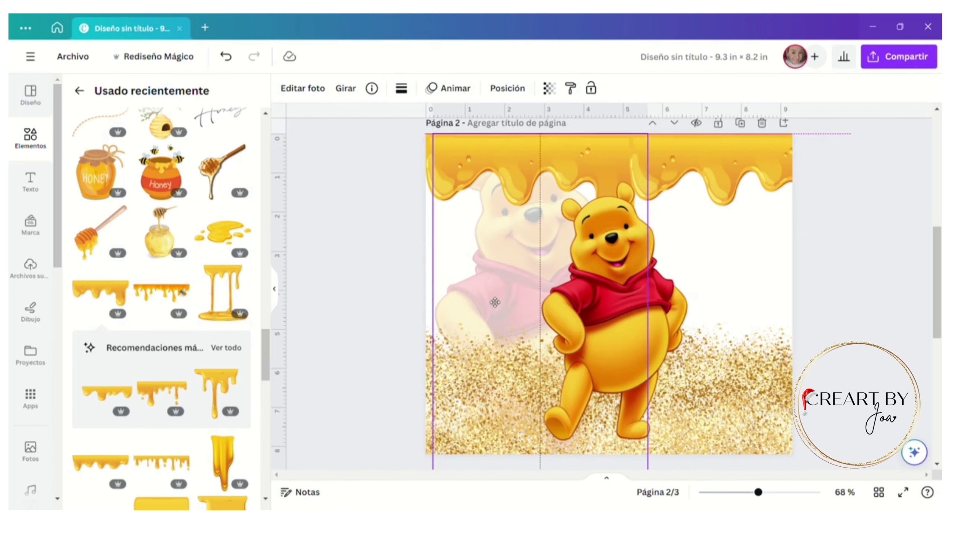
drag(495, 303, 494, 302)
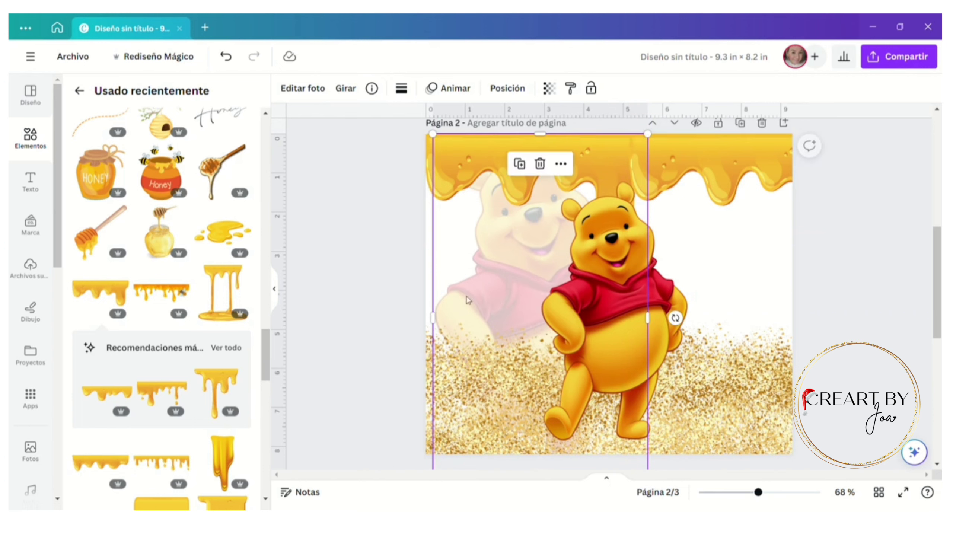
Add the red-banded honey pot with bees, shrink it slightly and place it at the page's lower right corner
click(160, 186)
drag(620, 298, 756, 406)
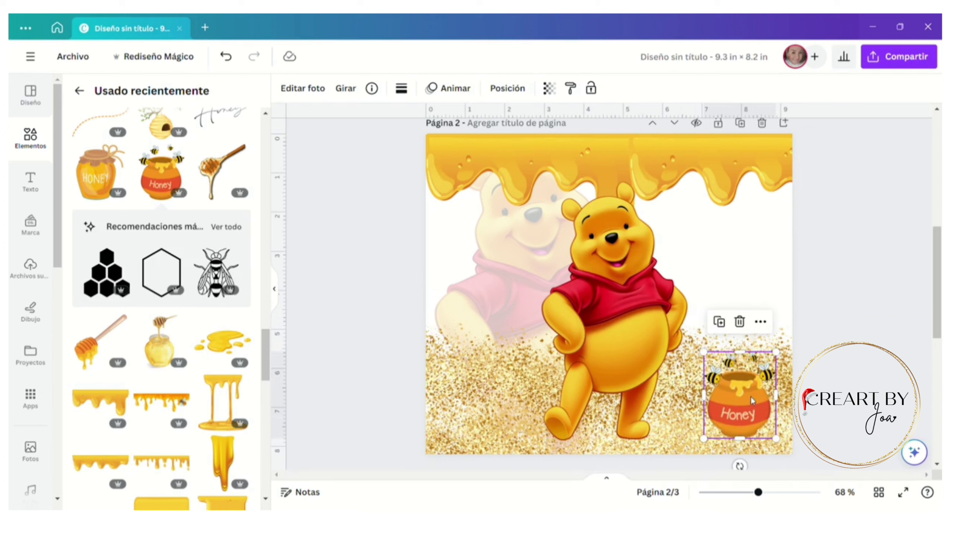
drag(775, 352, 769, 367)
drag(750, 416, 754, 404)
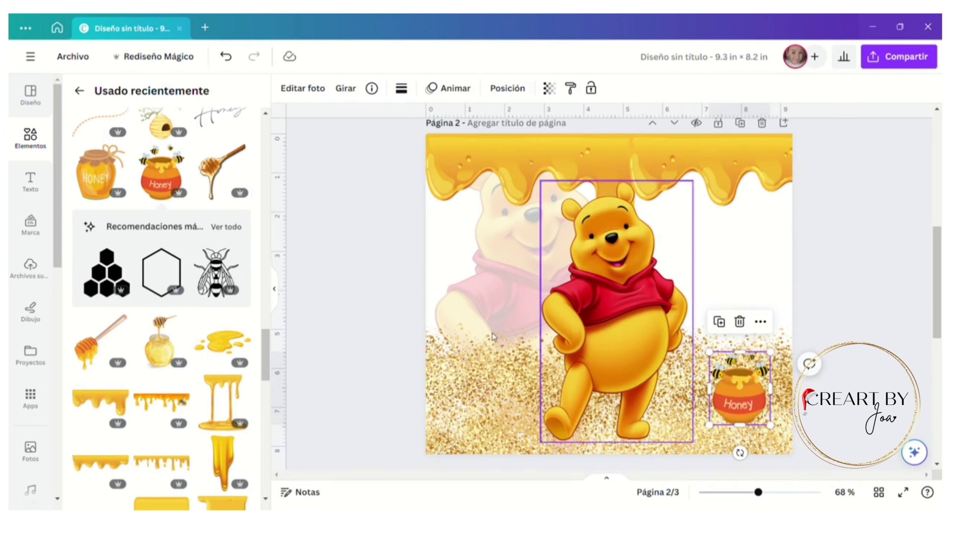
Add the honey puddle, about 2.09 by 0.88 in, under the red-banded honey pot and send it backward behind the pot
click(234, 346)
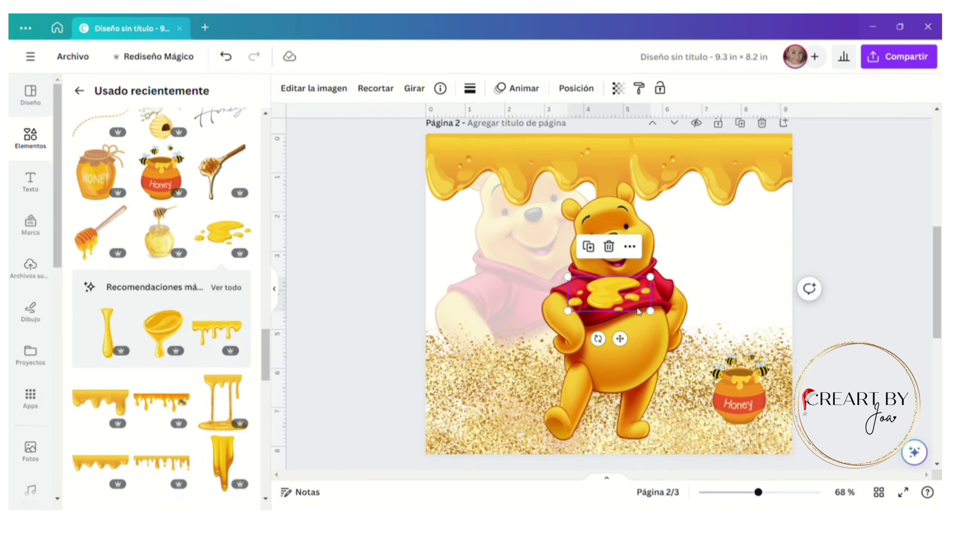
drag(622, 308, 738, 435)
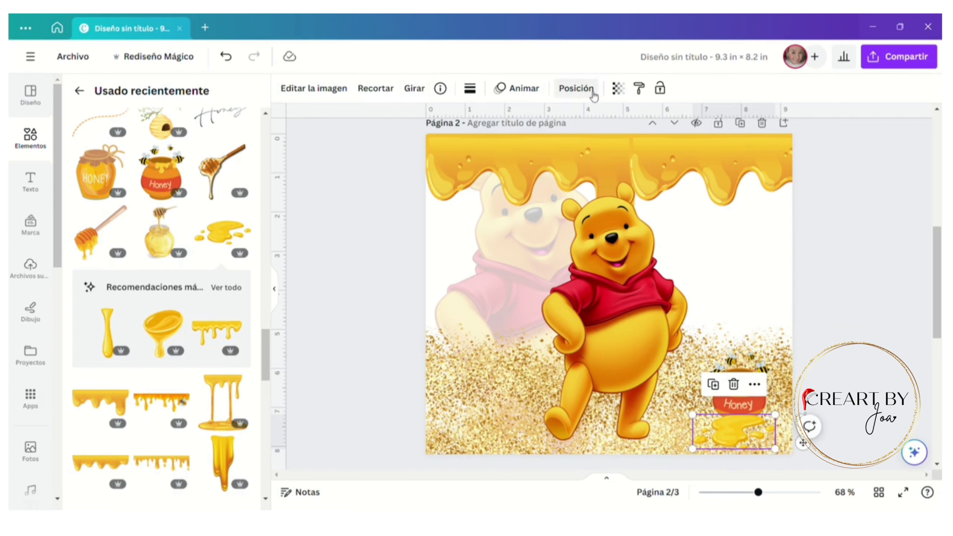
click(576, 89)
click(209, 121)
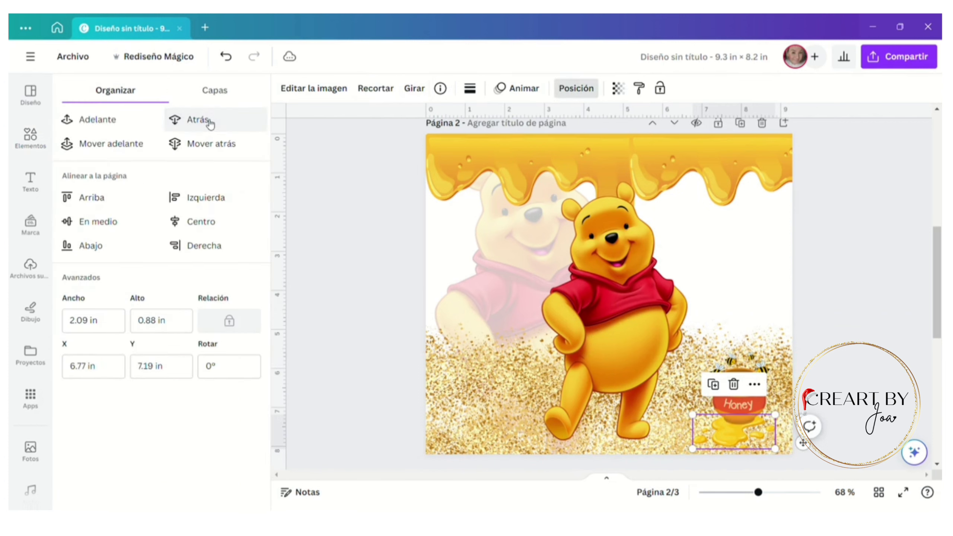
click(272, 289)
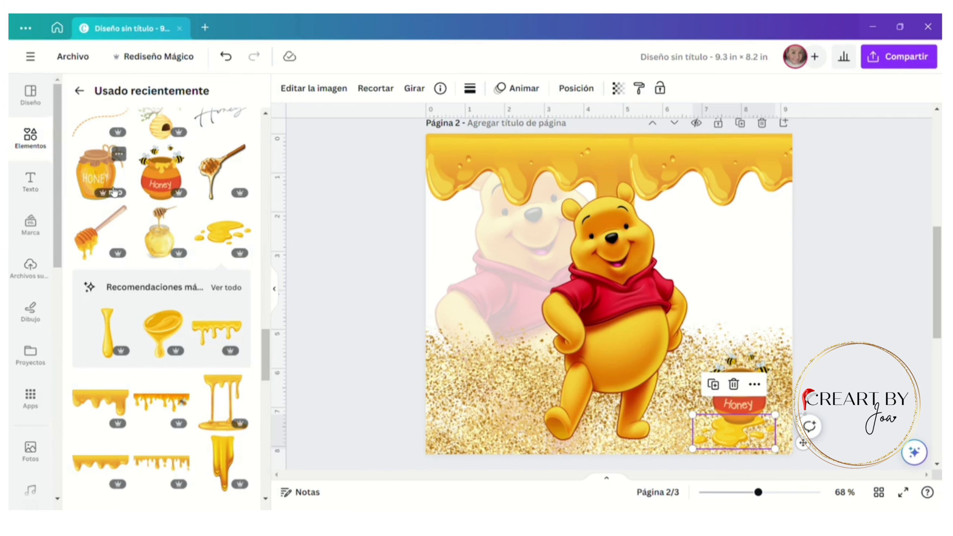
Add the tied-lid honey jar at a small size beside the red-banded honey pot, on its inner side
click(98, 174)
drag(610, 291, 712, 420)
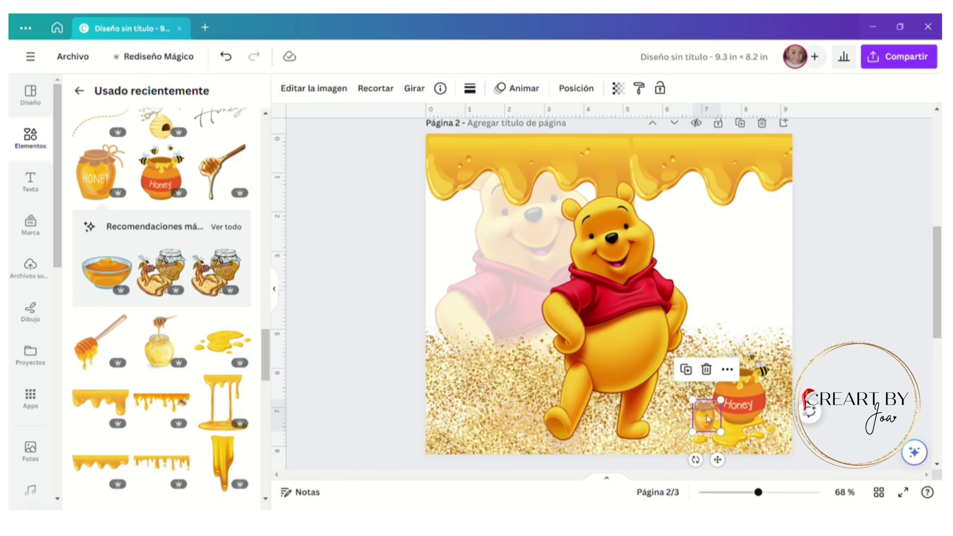
Add the beehive hanging from a leafy branch, align it to the page's upper right corner and shrink it slightly
scroll(185, 209, up, 3)
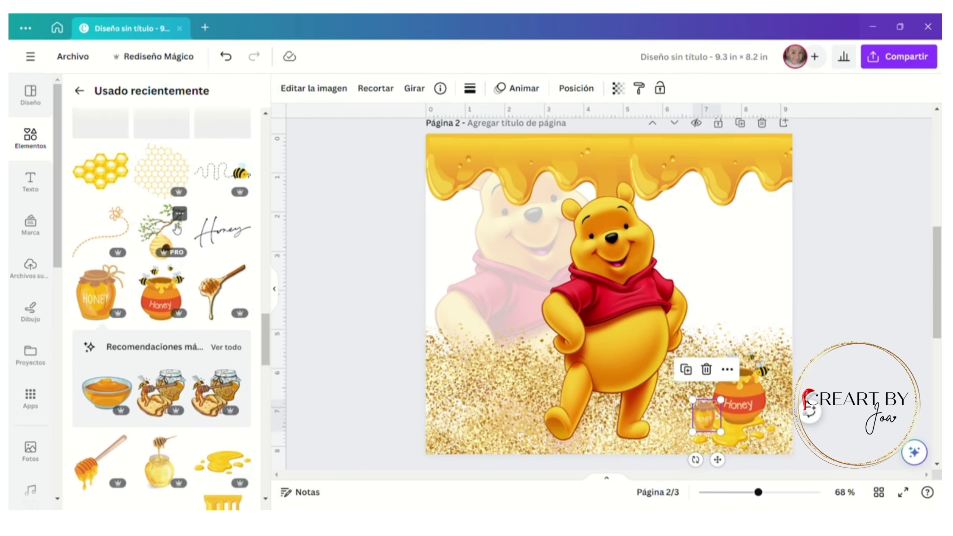
click(180, 214)
click(185, 219)
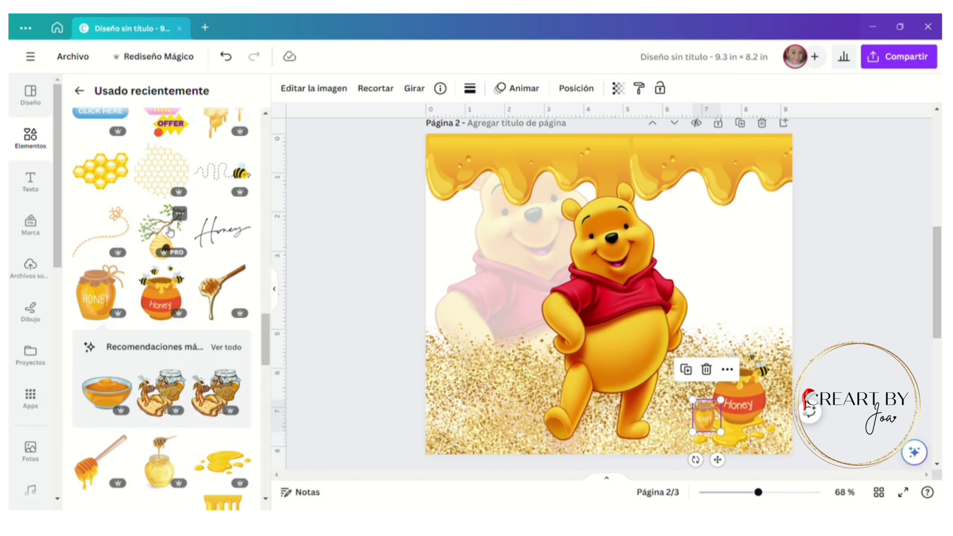
click(169, 232)
drag(615, 296, 735, 215)
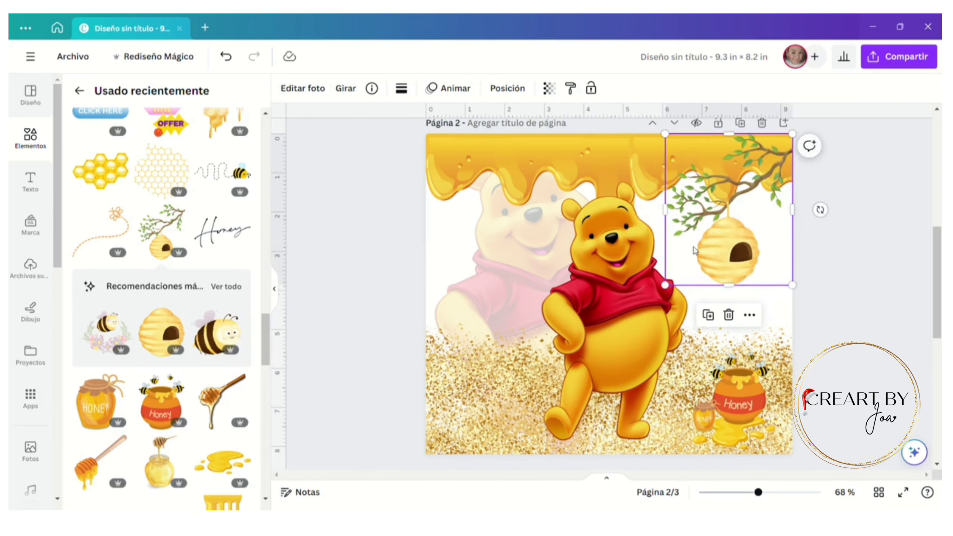
drag(671, 295, 686, 269)
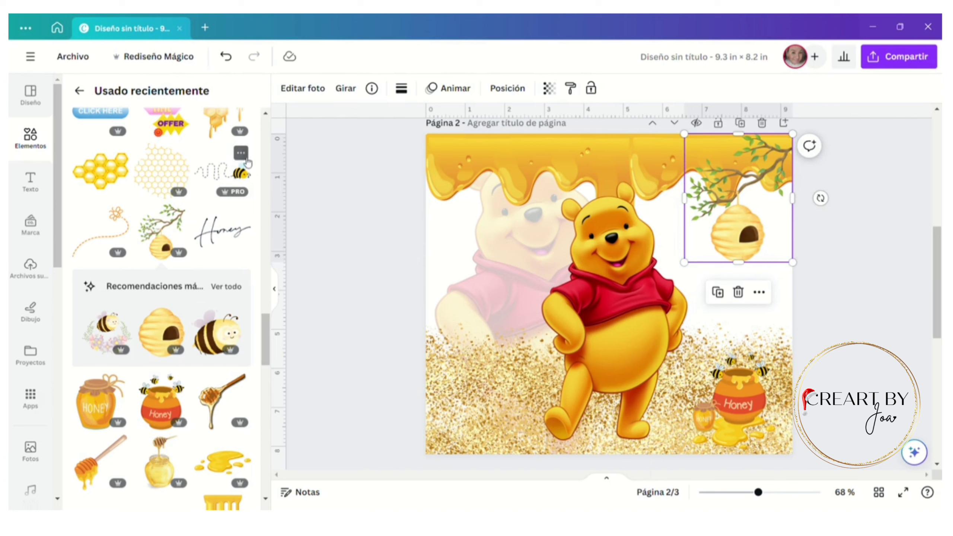
Add the bee with the dotted flight trail at a small size between the beehive and the honey pot
click(244, 158)
click(231, 169)
click(237, 172)
drag(619, 299, 735, 300)
Add the gold outlined star sparkles at a small size beside the beehive near the page's right edge
scroll(173, 294, up, 6)
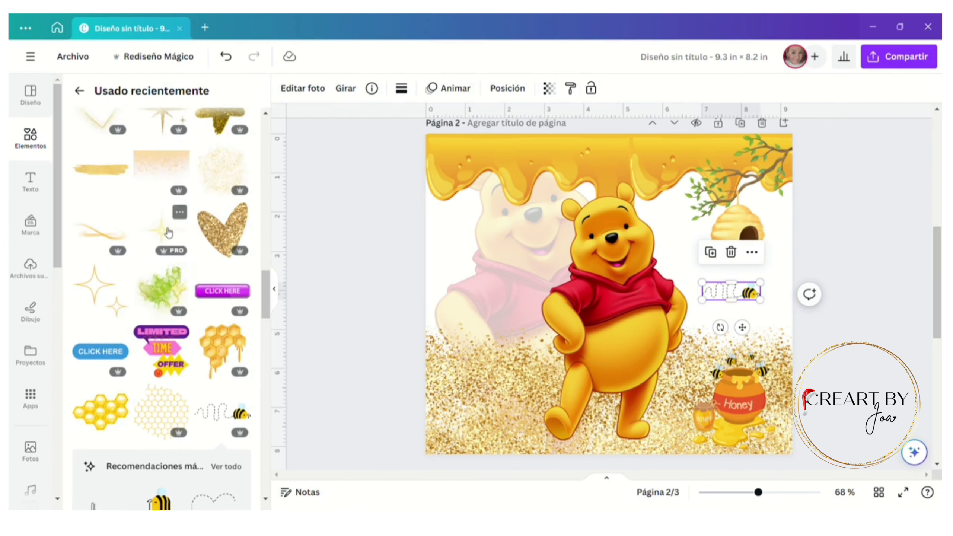
click(108, 289)
drag(613, 295, 782, 224)
click(840, 297)
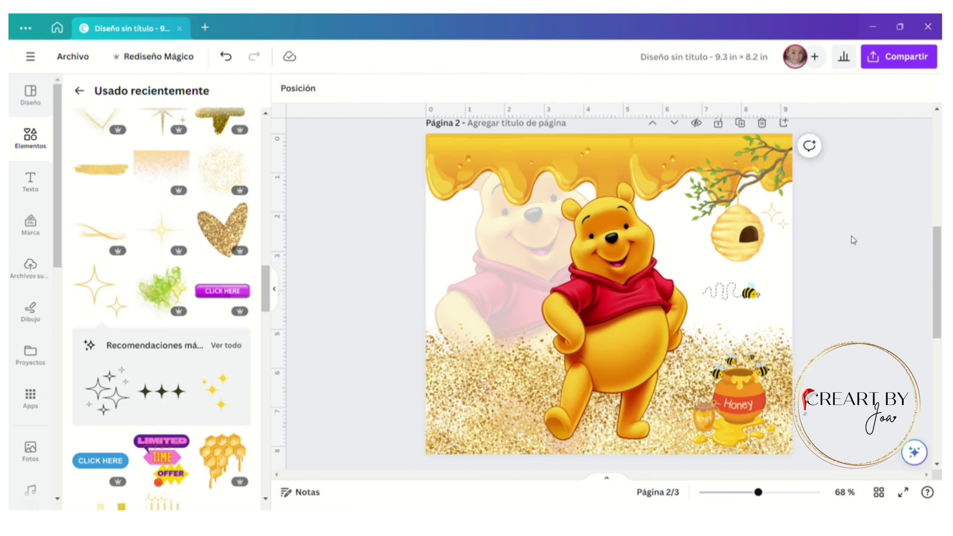
Examine the tumbler mockup on page 3 with the Pooh design wrapped around the three tumblers
scroll(609, 293, down, 8)
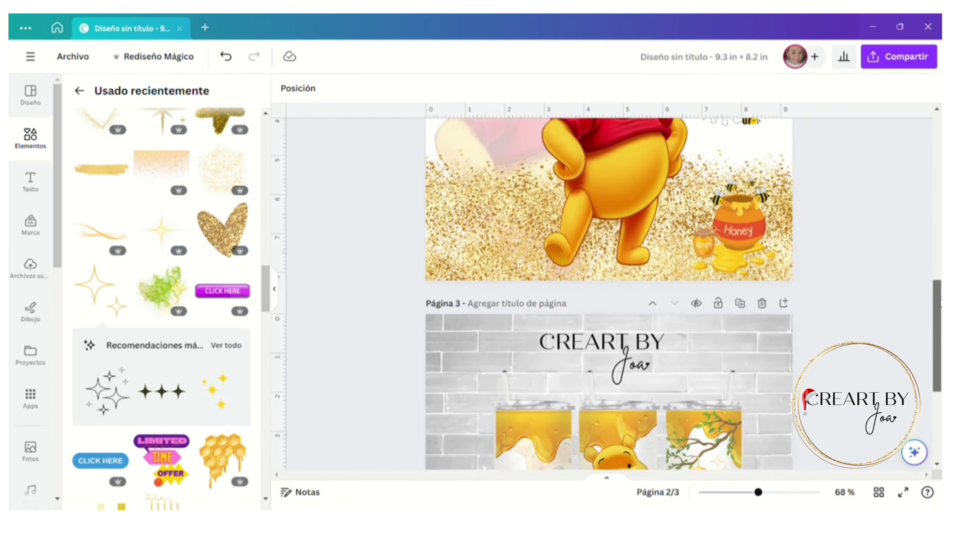
scroll(609, 293, down, 2)
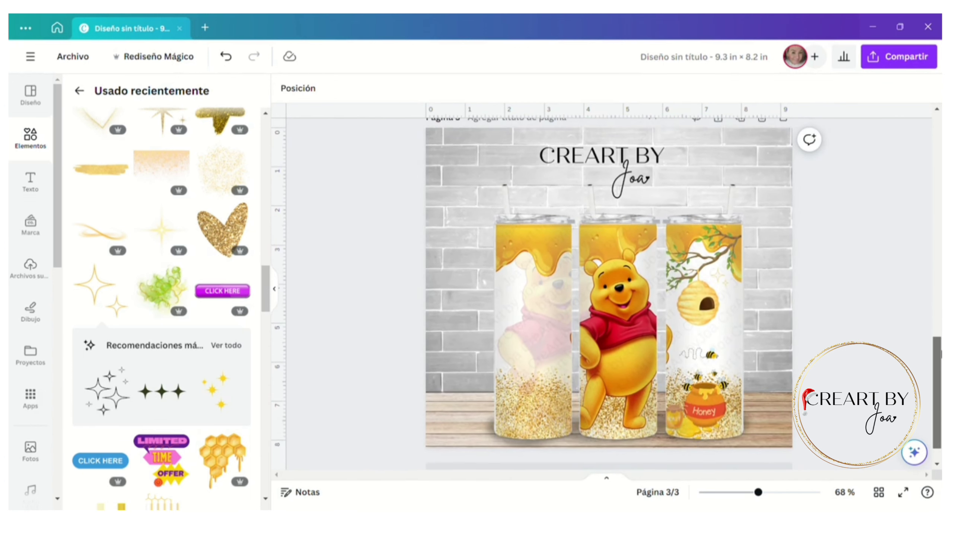
mouse_move(759, 492)
mouse_down()
mouse_move(767, 494)
mouse_move(758, 493)
mouse_up()
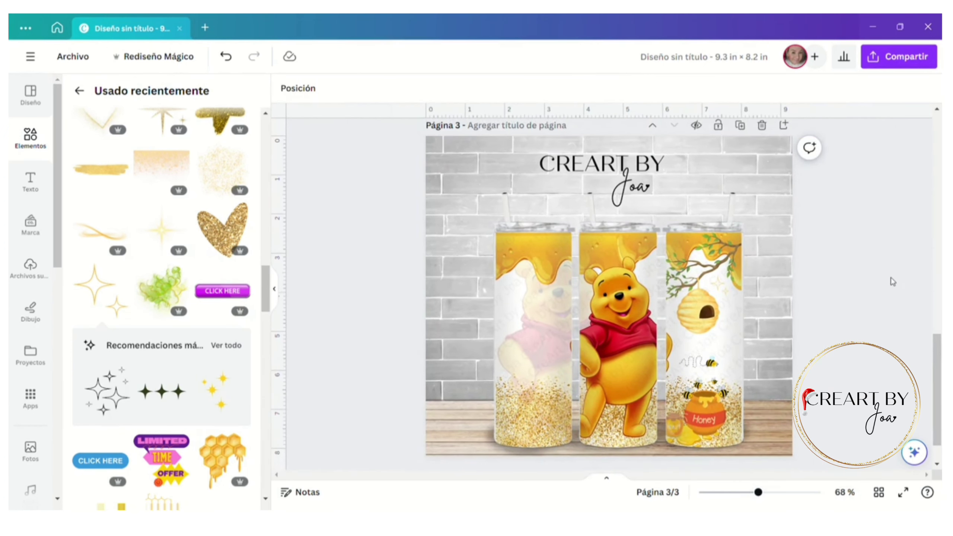